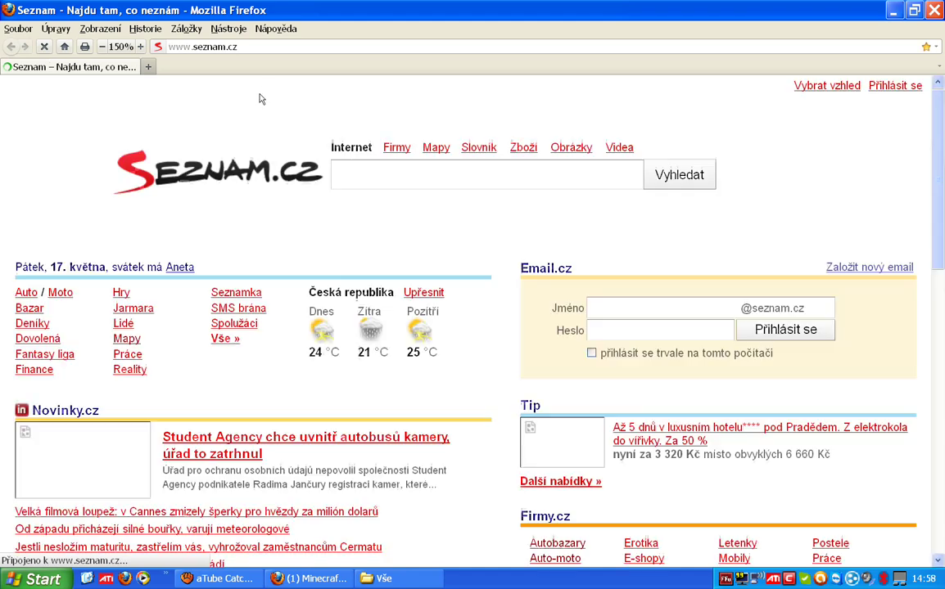
Reduce the page zoom to 125% and search the web for "aTube Catcher"
click(102, 47)
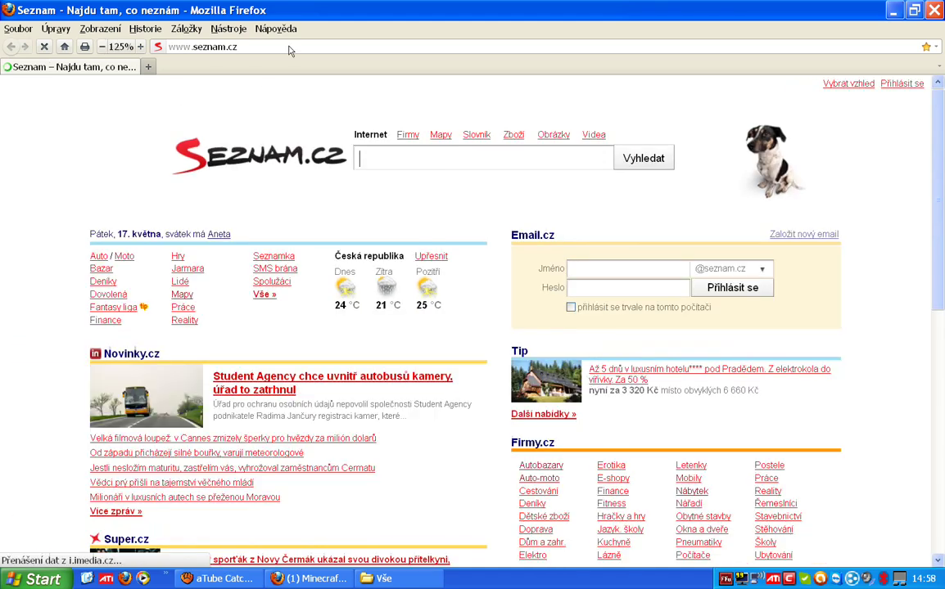
click(293, 46)
text(a)
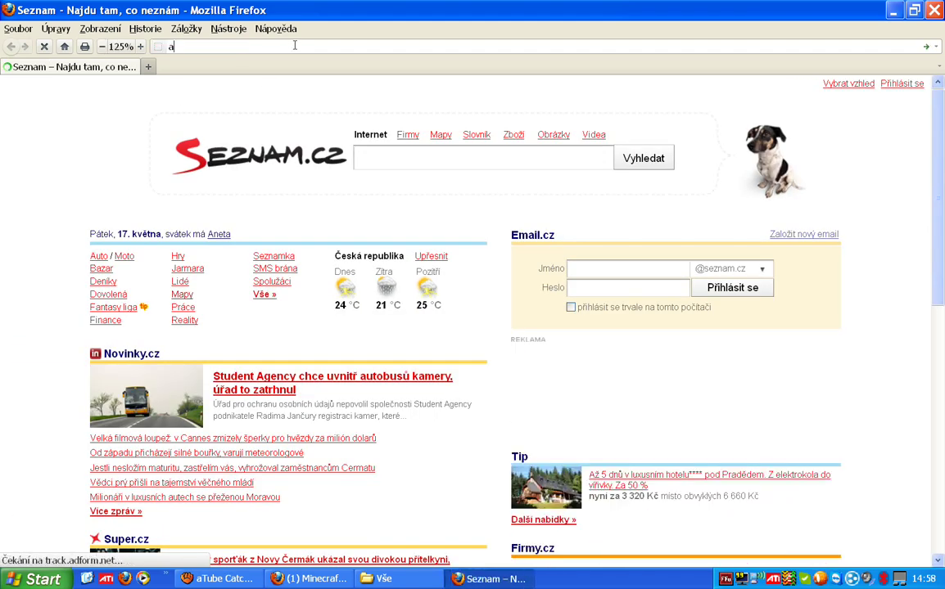
text(Tube )
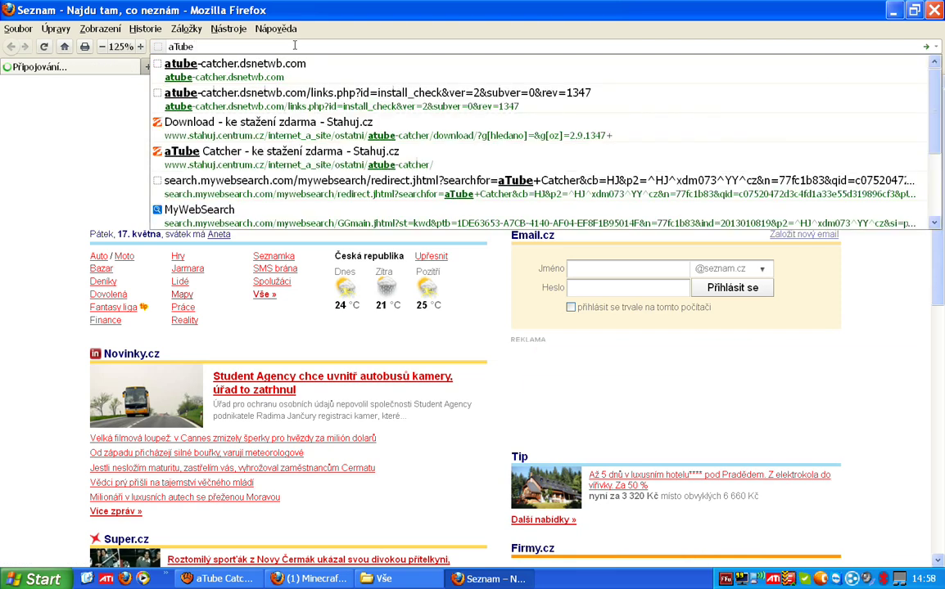
text(Cat)
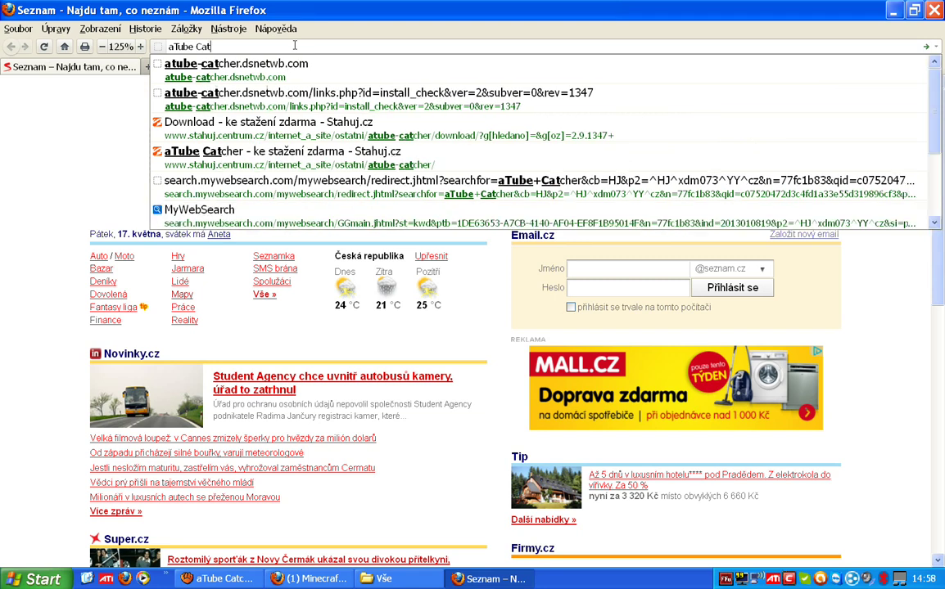
text(cher)
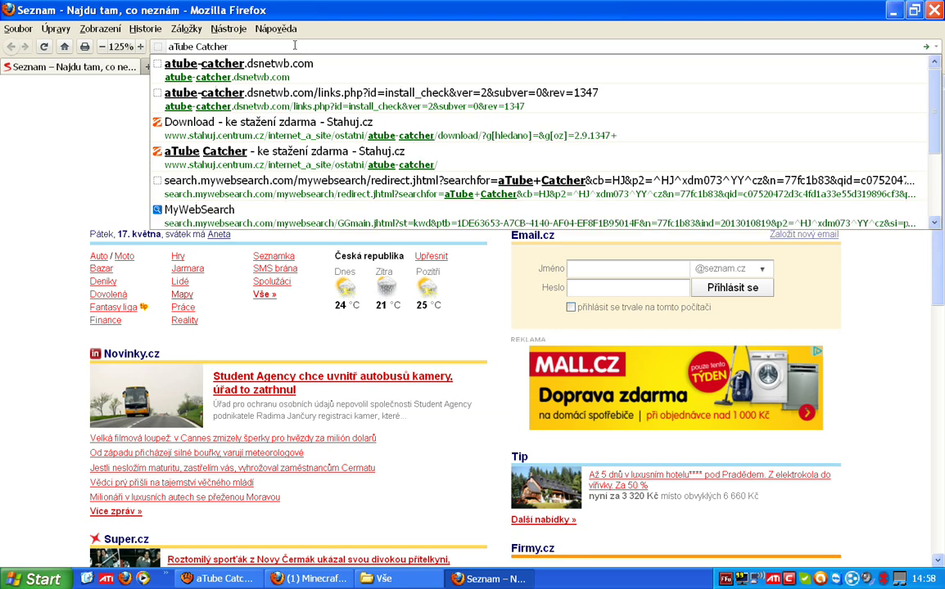
key(Return)
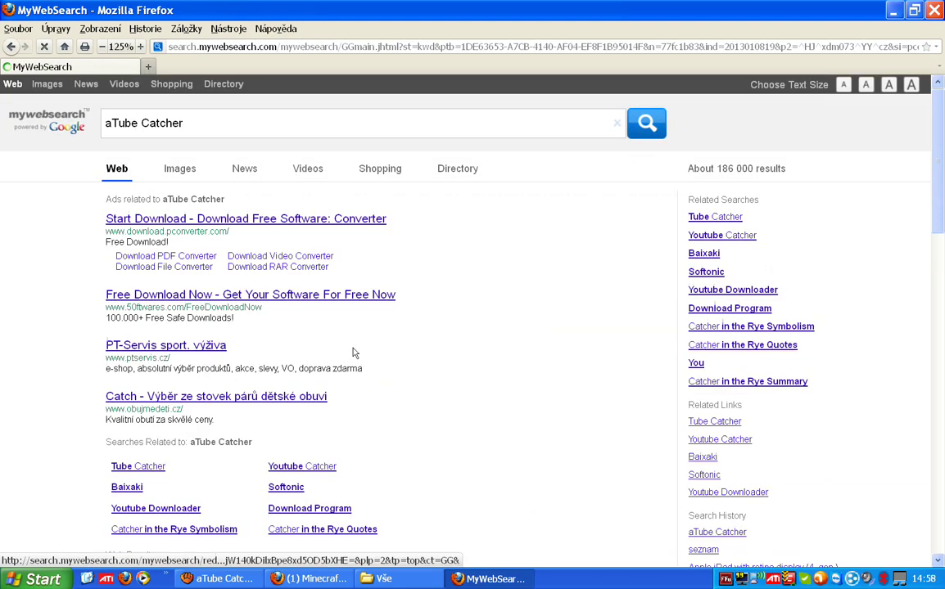
Open the Stahuj.cz download page for aTube Catcher from the search results
scroll(342, 346, down, 1)
scroll(342, 347, down, 3)
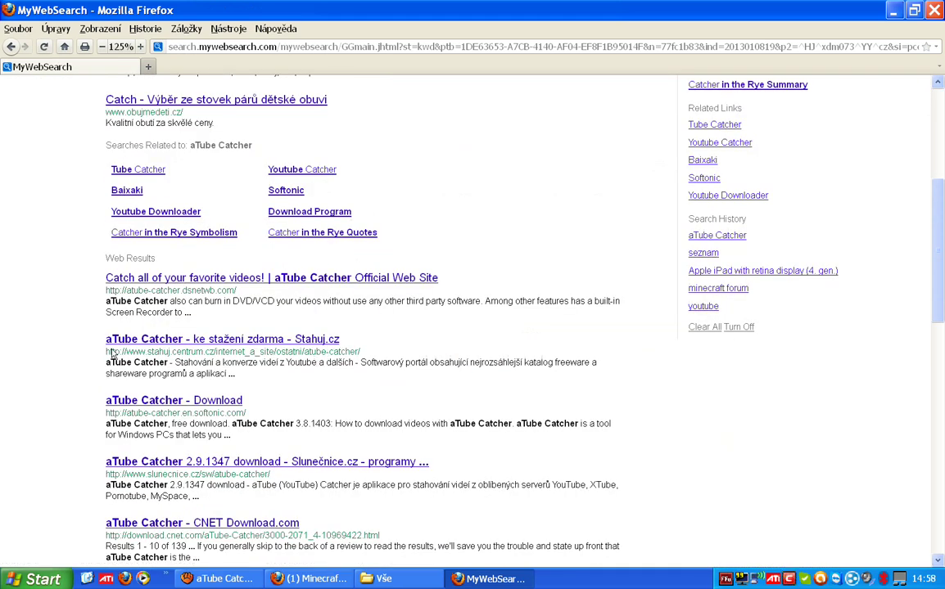
click(262, 342)
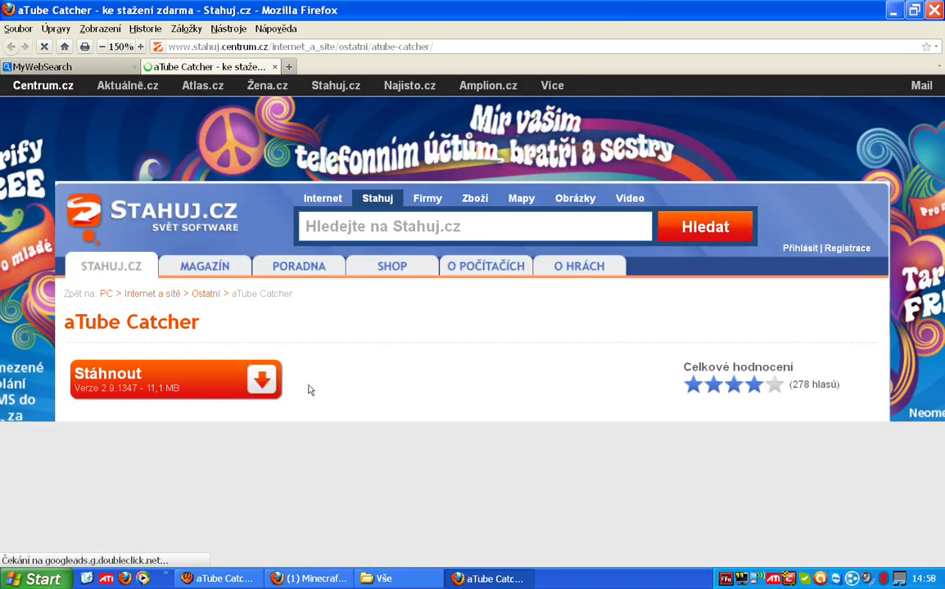
Request the download of aTube_Catcher.exe and choose the desktop (Plocha) as the save location
scroll(350, 365, down, 2)
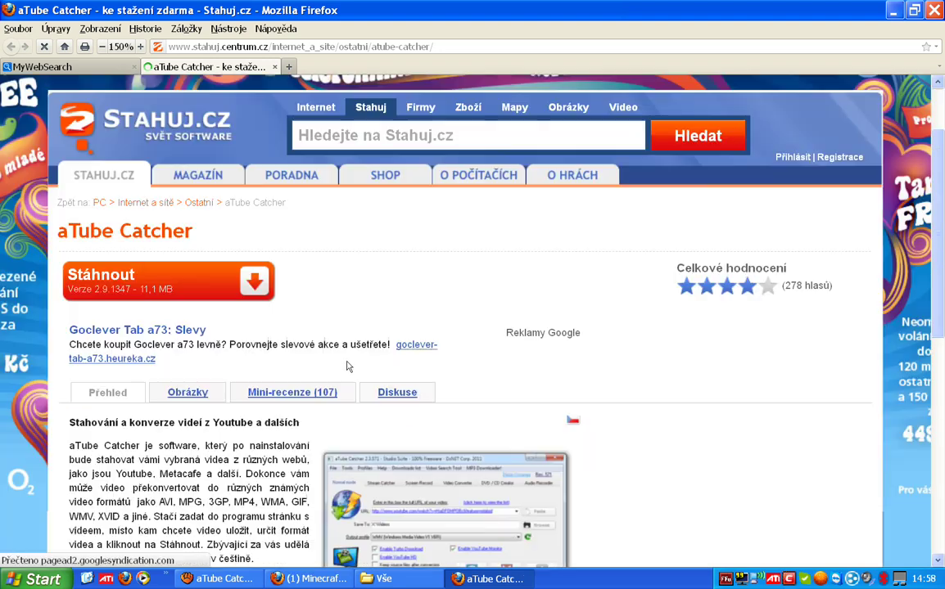
click(202, 282)
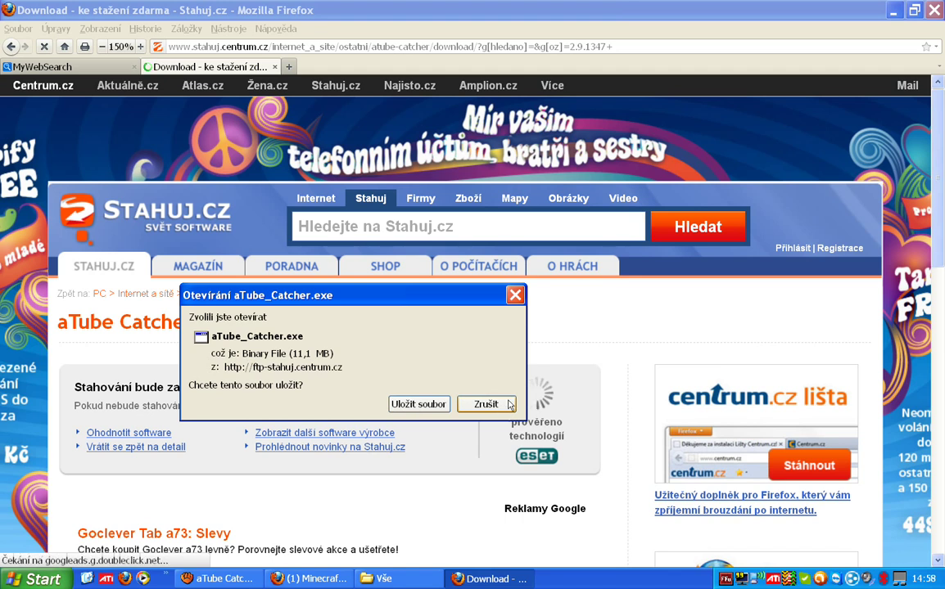
click(418, 405)
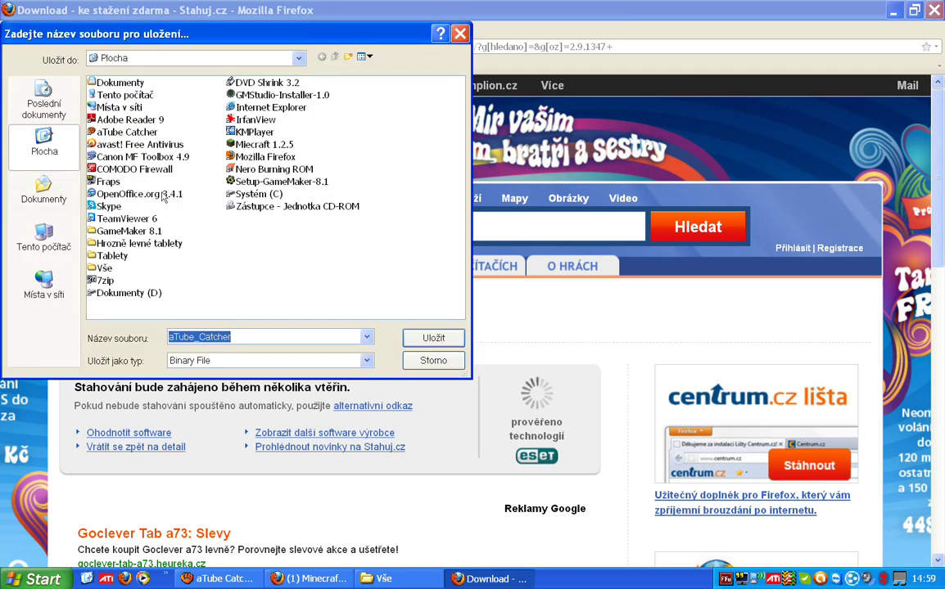
click(44, 141)
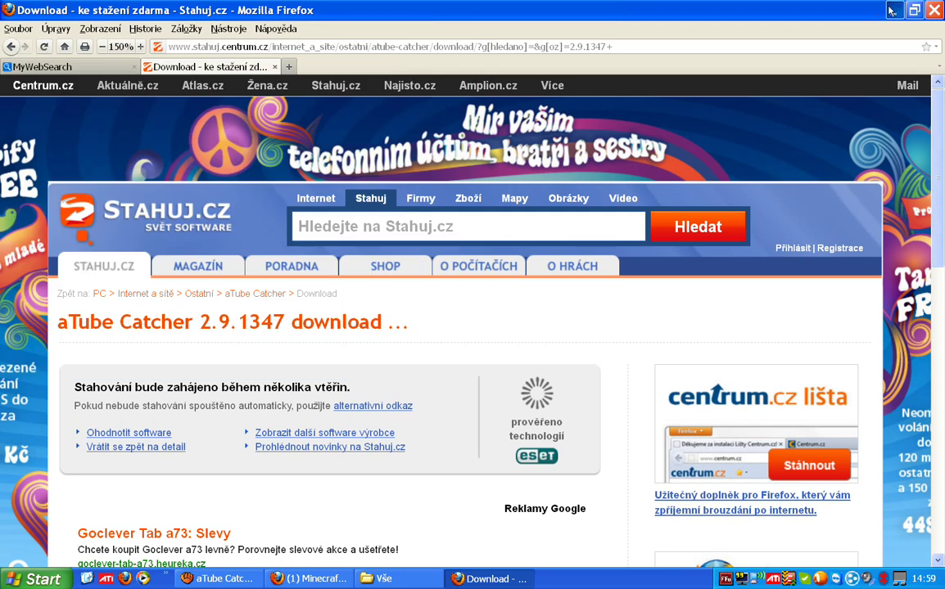
Minimize the browser and run the aTube_Catcher installer from the Vše folder on the desktop
click(892, 9)
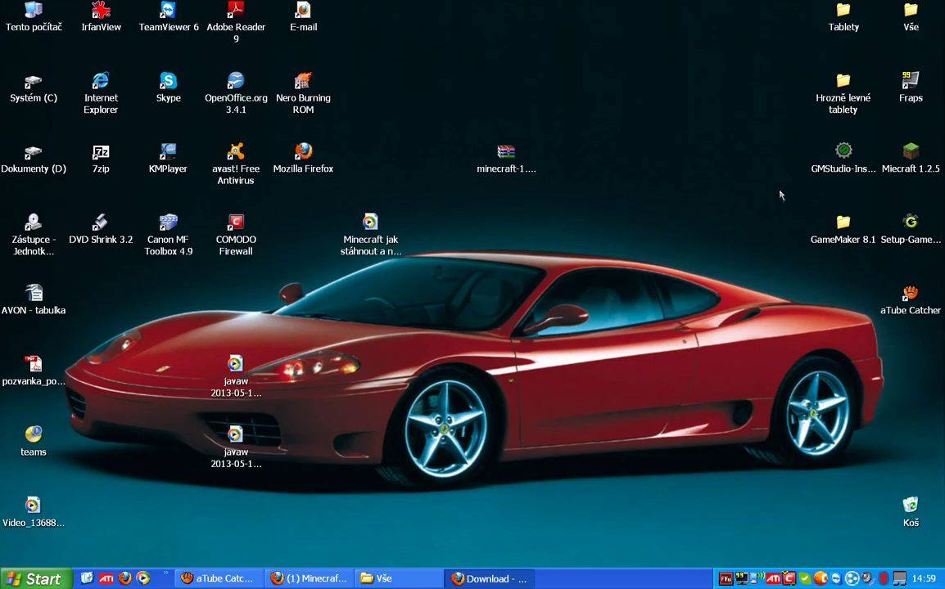
double_click(911, 13)
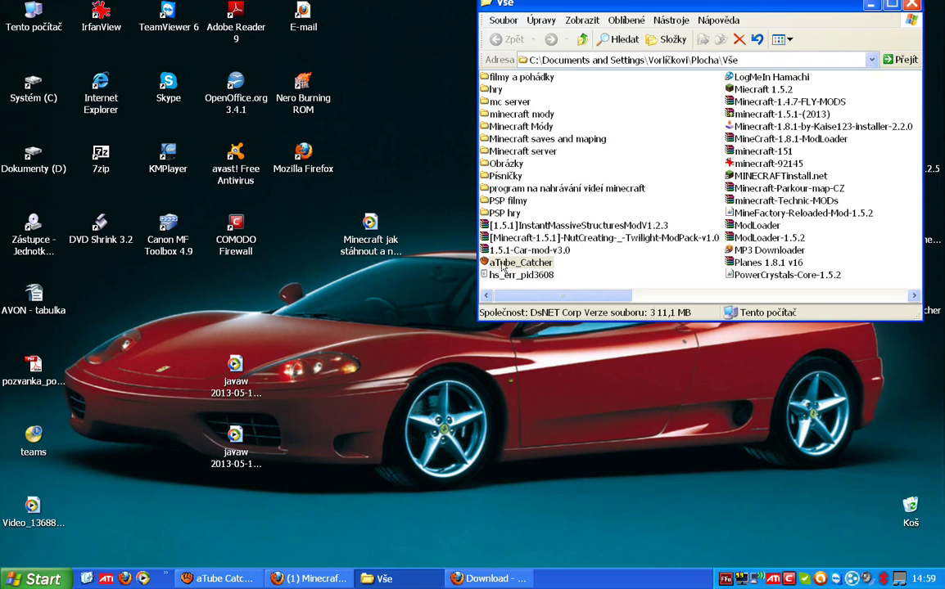
double_click(502, 264)
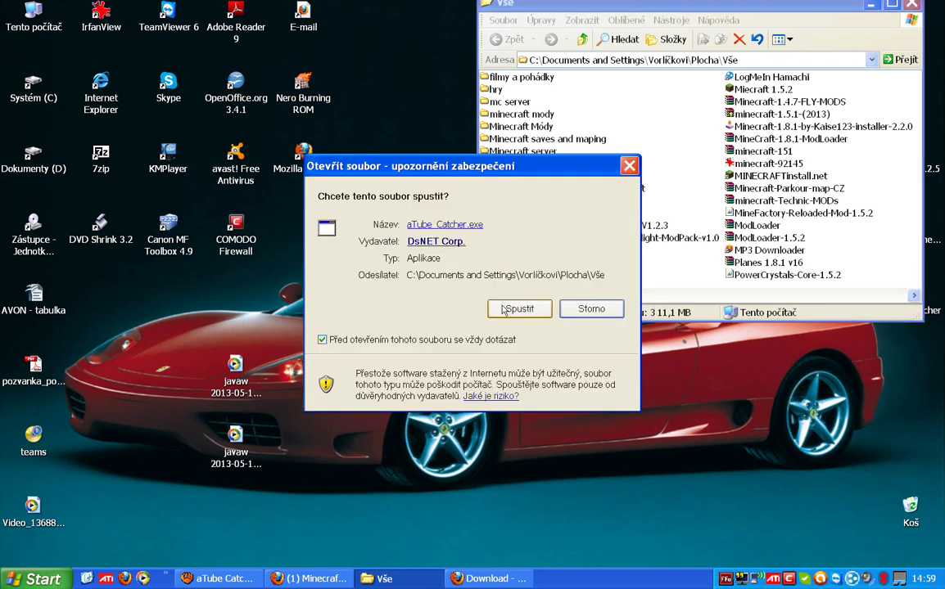
click(503, 310)
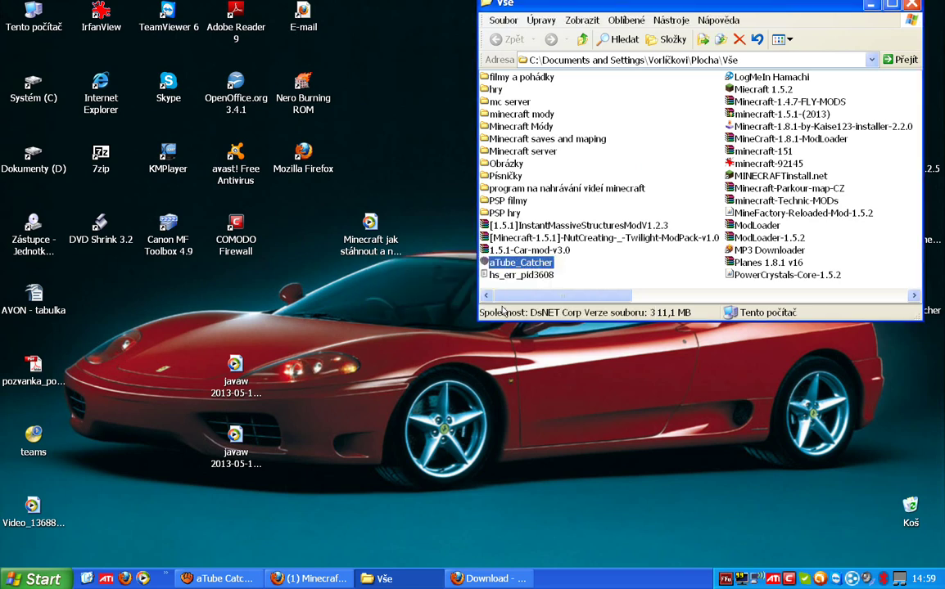
double_click(496, 270)
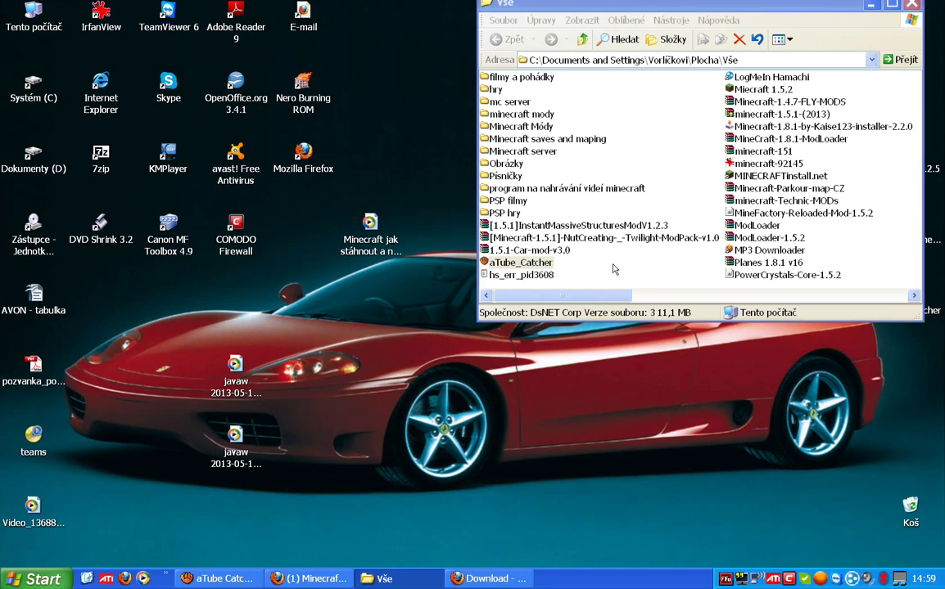
Go through the aTube Catcher setup with the default folder, allowing its firewall connection request, and abort at the Start Menu folder page
click(578, 425)
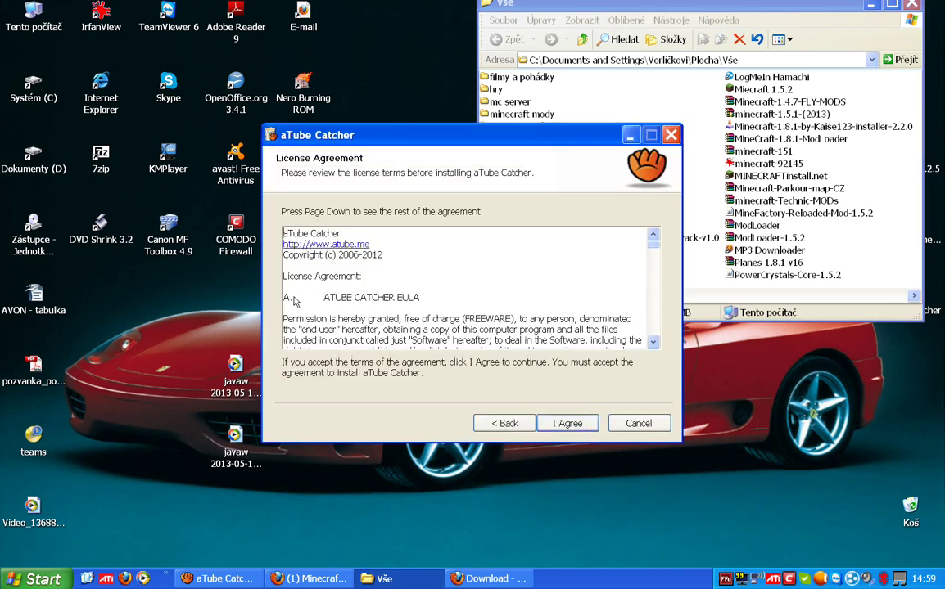
click(586, 425)
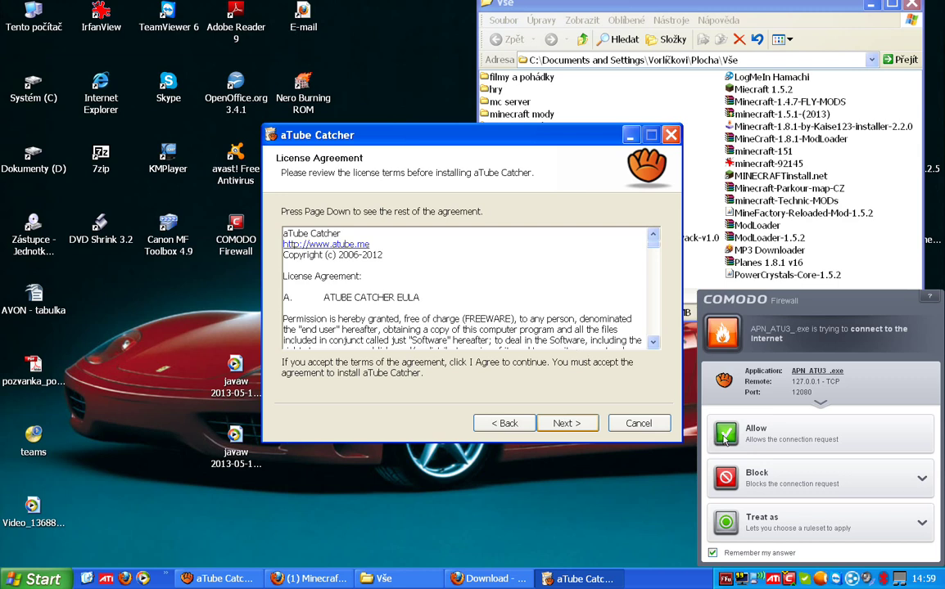
click(726, 436)
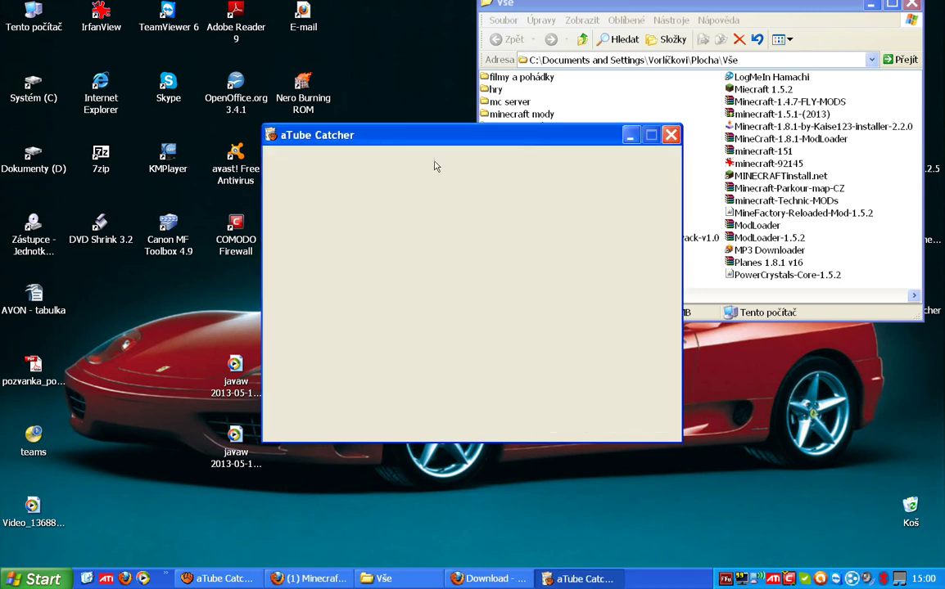
key(Return)
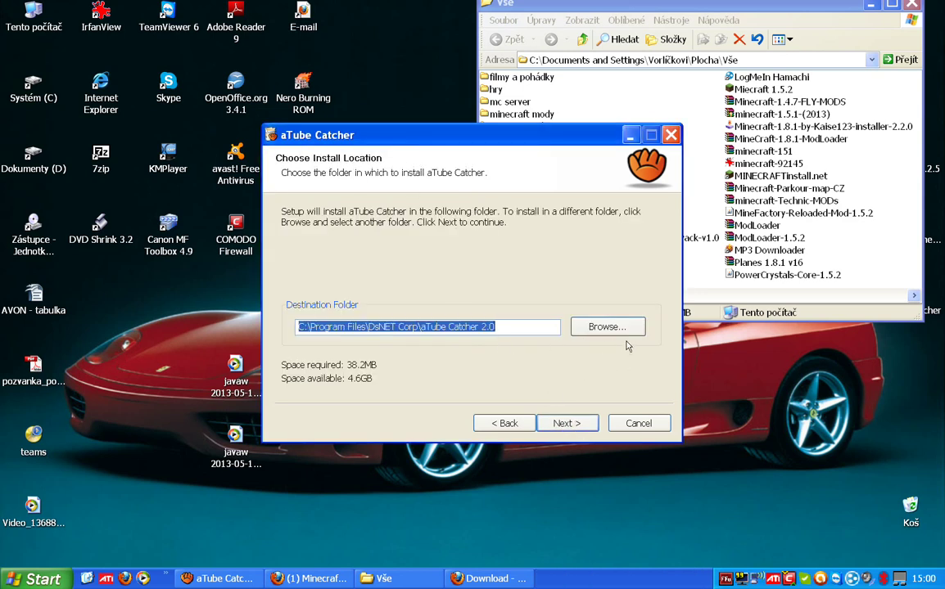
click(565, 421)
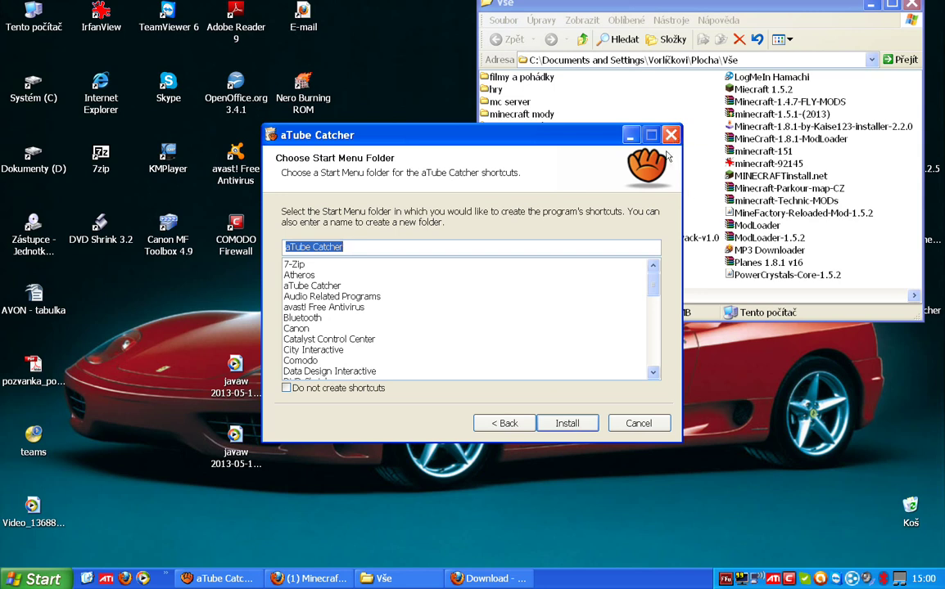
click(673, 136)
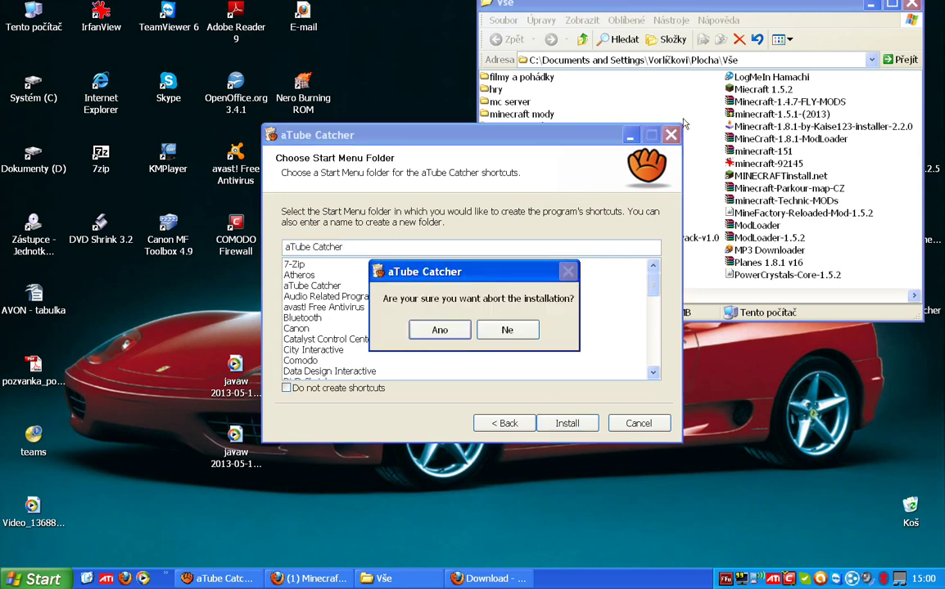
click(440, 331)
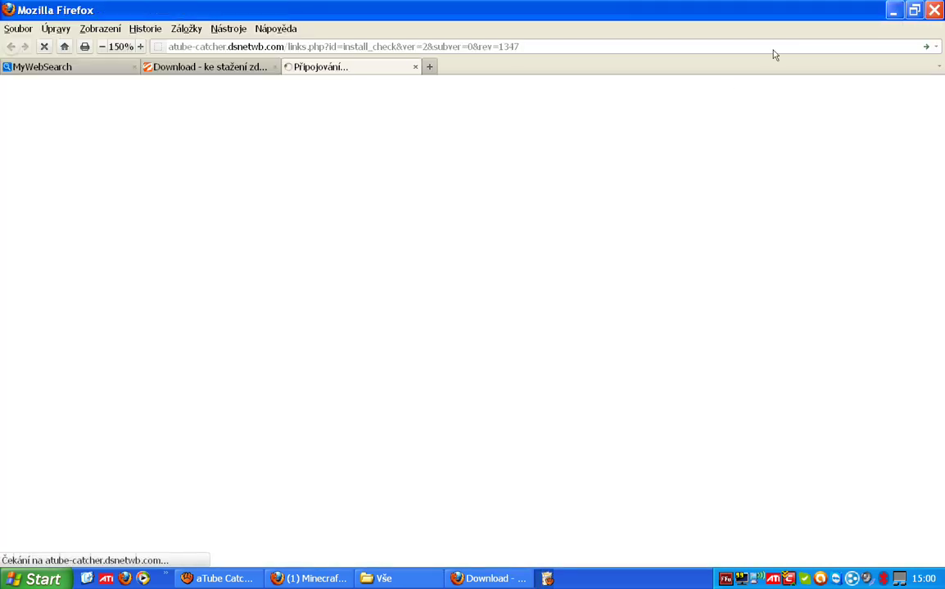
Close the newly opened atube-catcher.dsnetwb.com page and clear the browser and Vše folder windows off the desktop
click(415, 66)
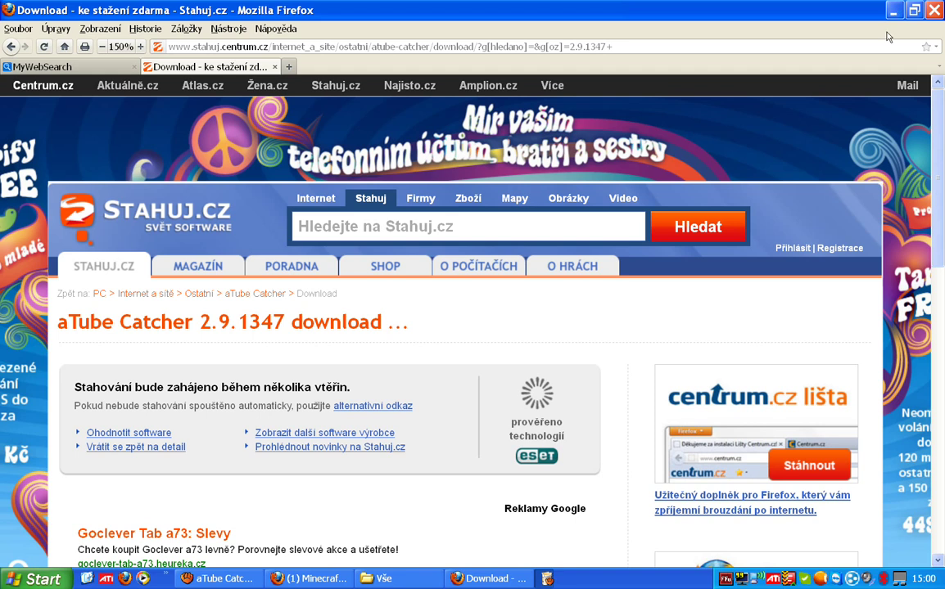
click(893, 10)
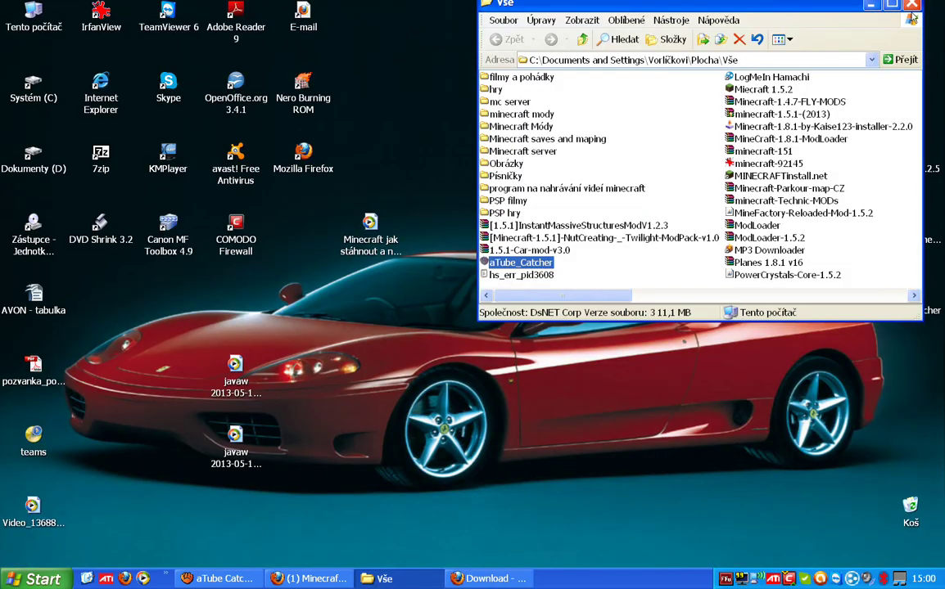
click(911, 4)
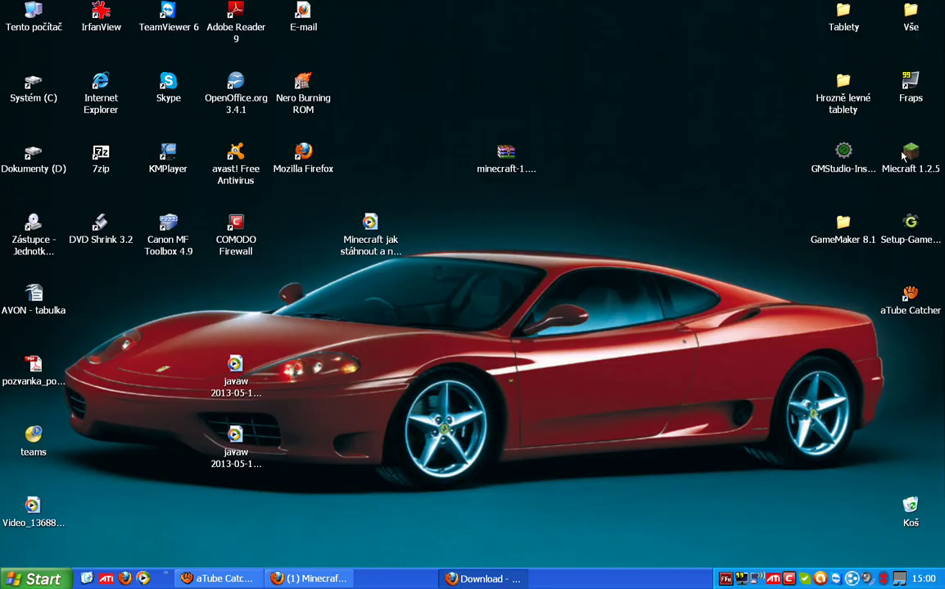
click(917, 311)
click(917, 313)
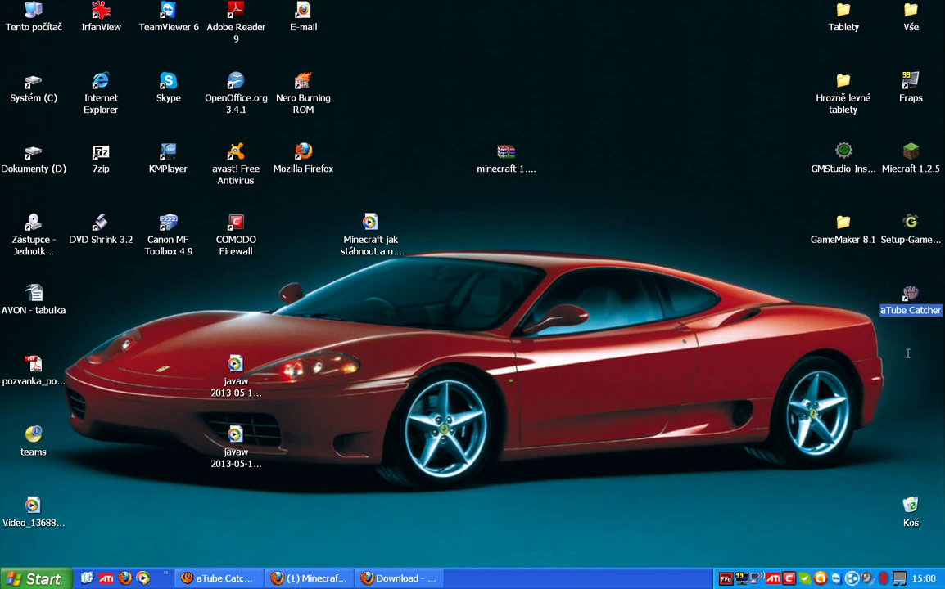
key(Return)
click(218, 580)
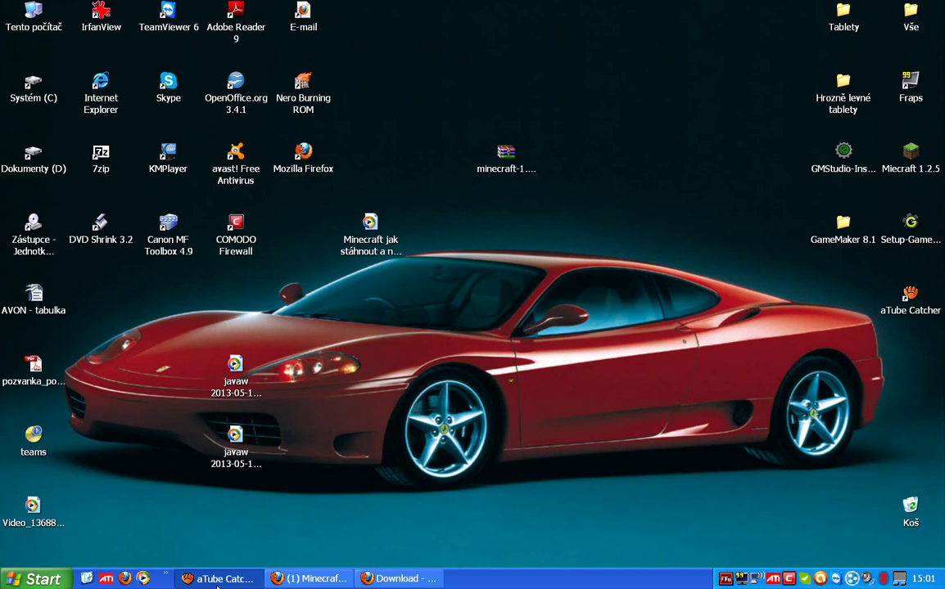
click(220, 580)
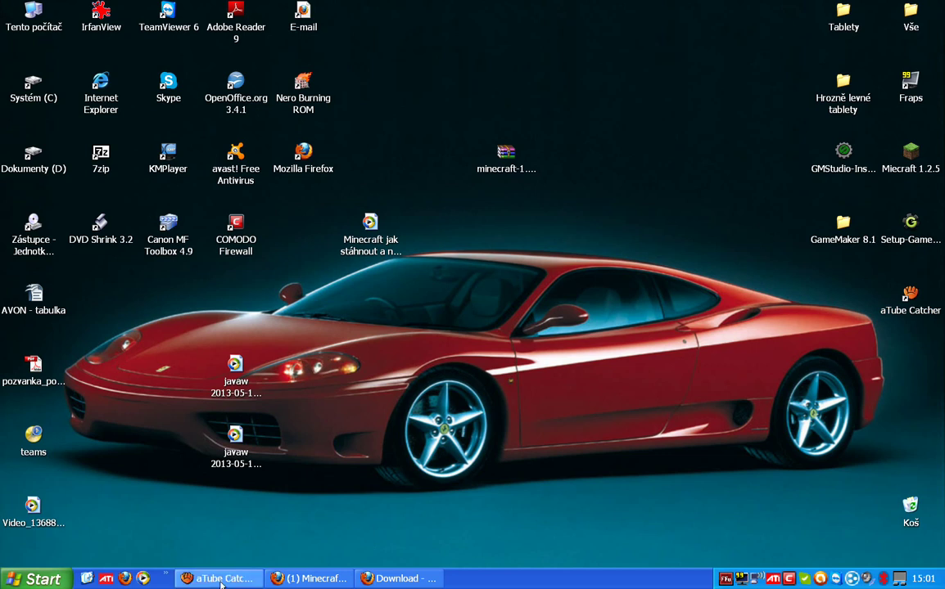
click(282, 578)
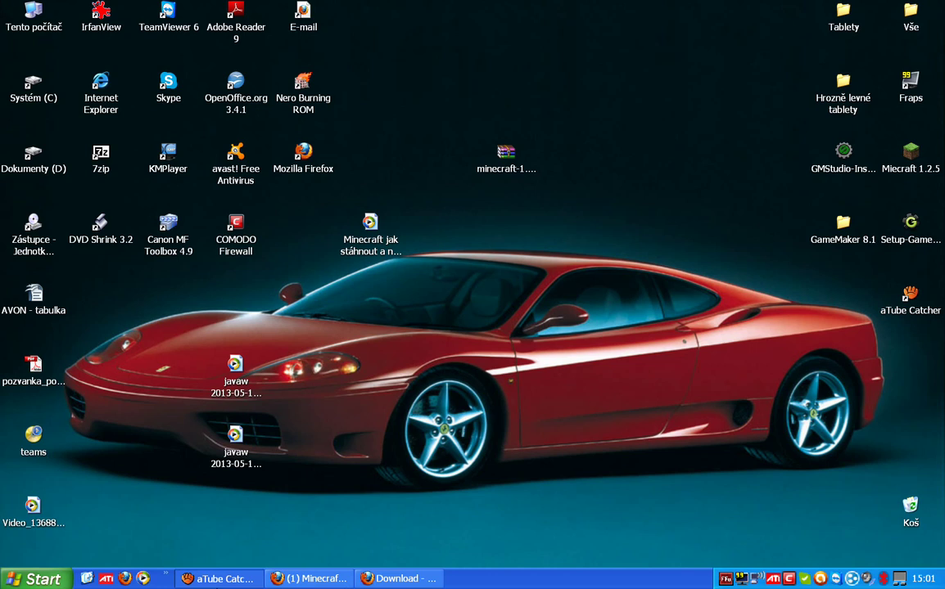
click(217, 579)
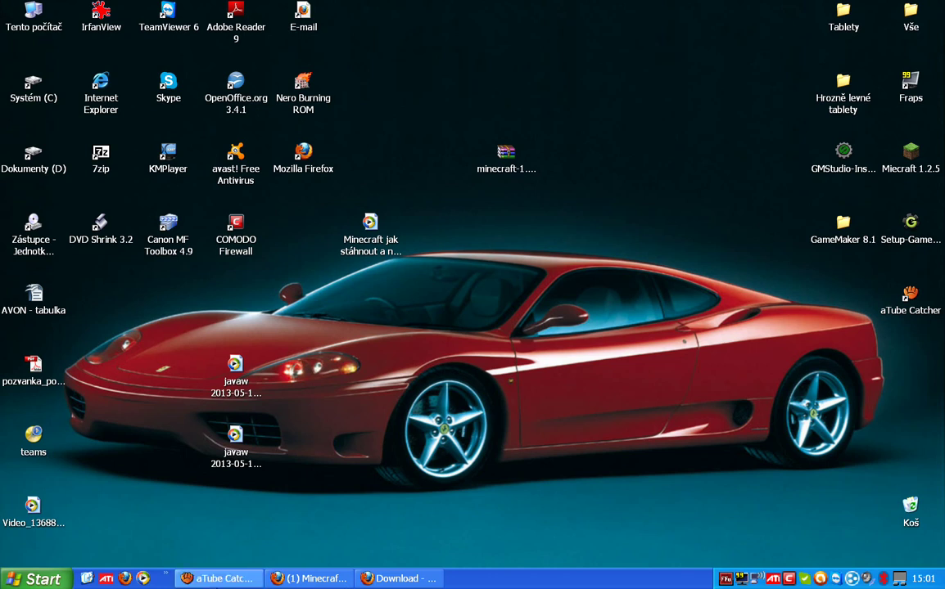
Launch aTube Catcher from its desktop shortcut
click(918, 315)
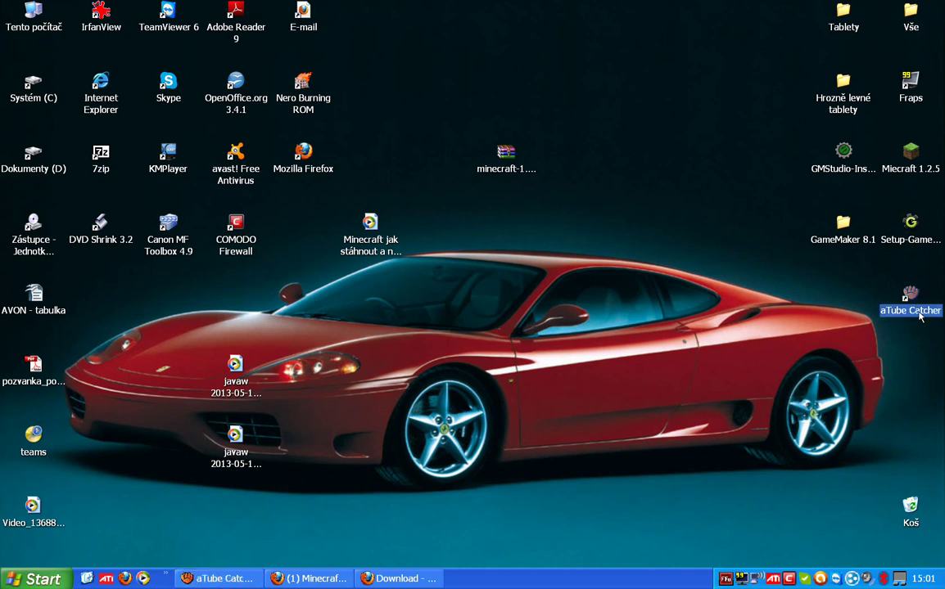
double_click(918, 311)
right_click(918, 311)
click(774, 25)
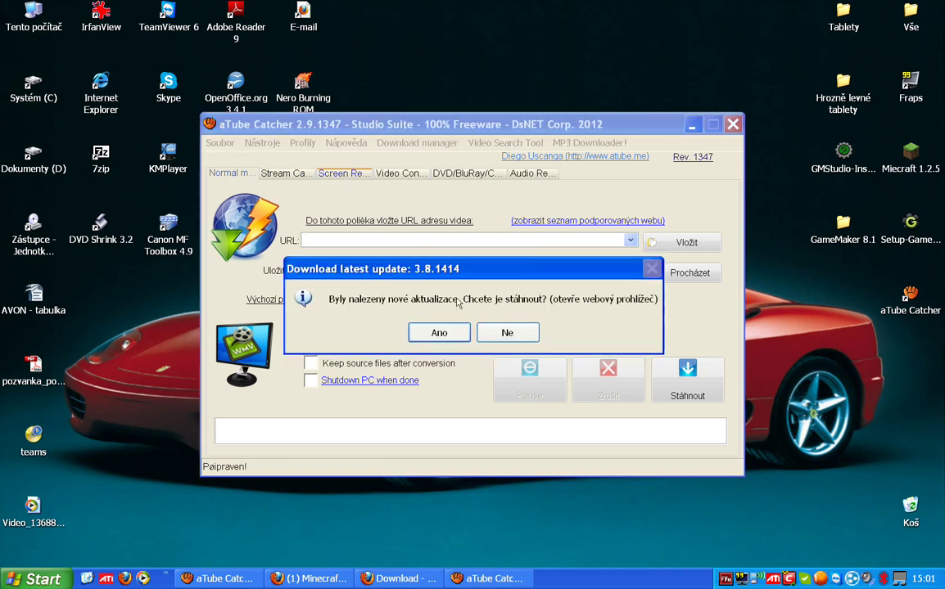
Decline the 3.8.1414 update and switch aTube Catcher to its screen recording mode
click(505, 334)
click(356, 175)
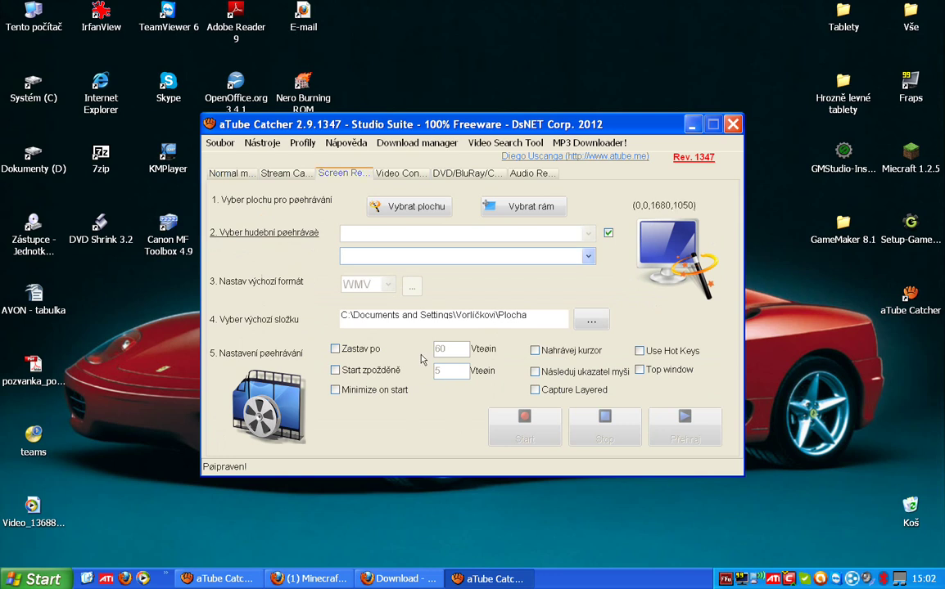
Enable the Start zpožděně, Minimize on start, Nahrávej kurzor and Use Hot Keys options for the screen recording
drag(389, 123, 543, 123)
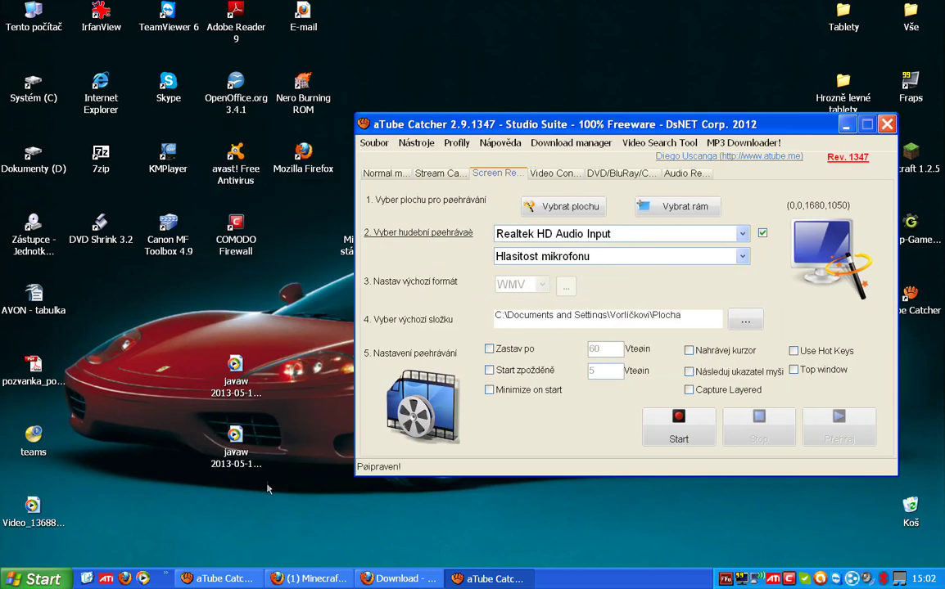
click(493, 371)
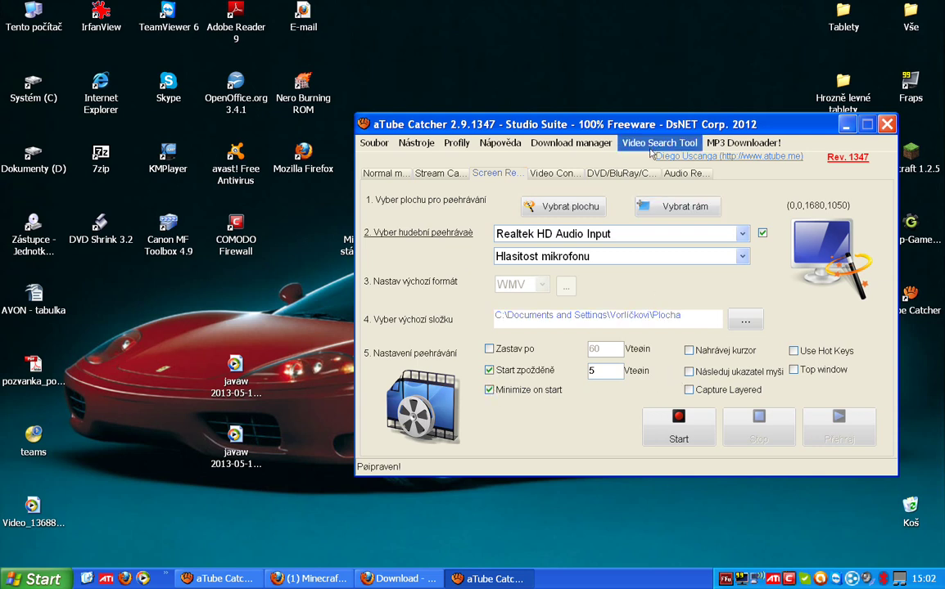
drag(573, 123, 495, 101)
click(610, 327)
click(716, 329)
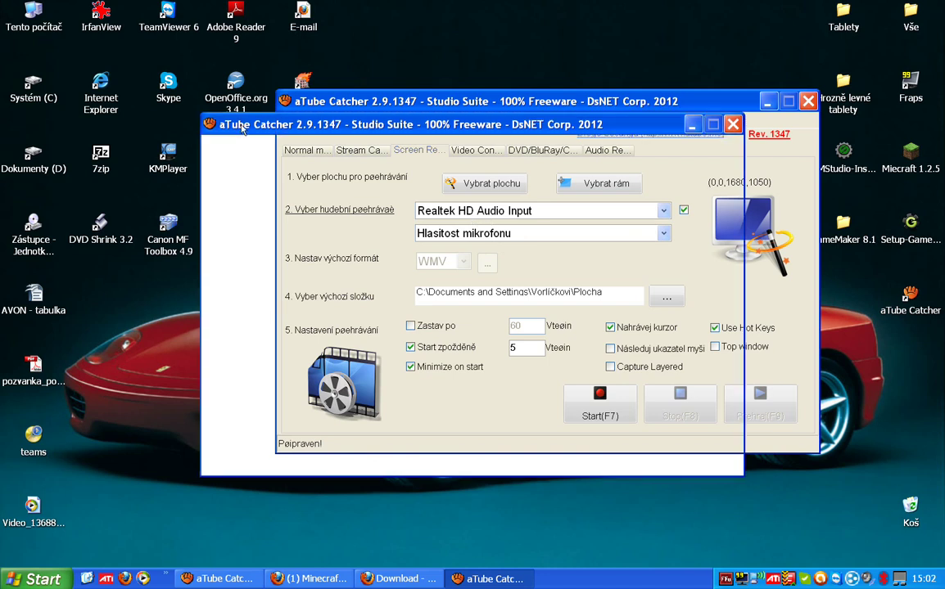
Move the configured screen recorder window aside and switch to the aTube Catcher instance that was already running
drag(401, 101, 371, 102)
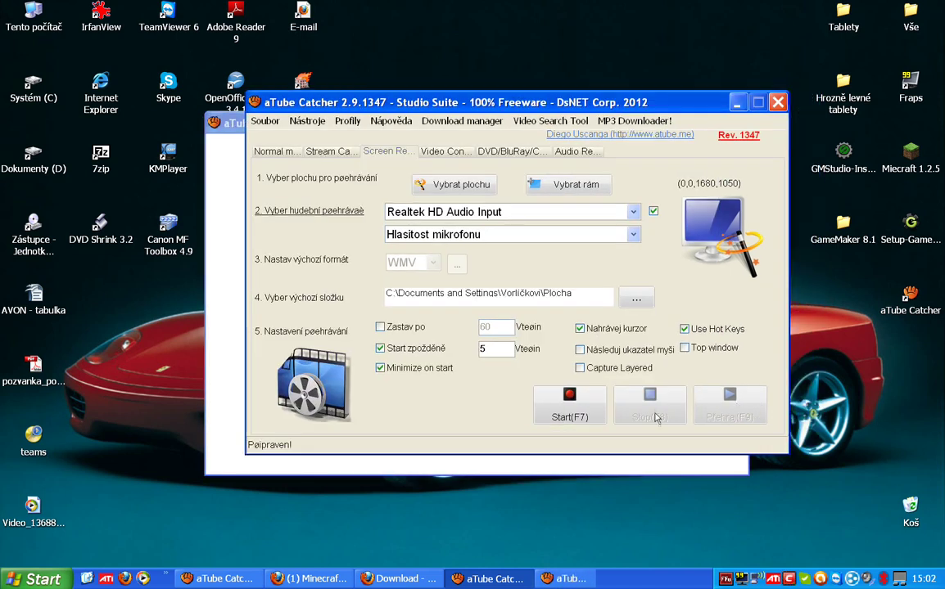
click(576, 399)
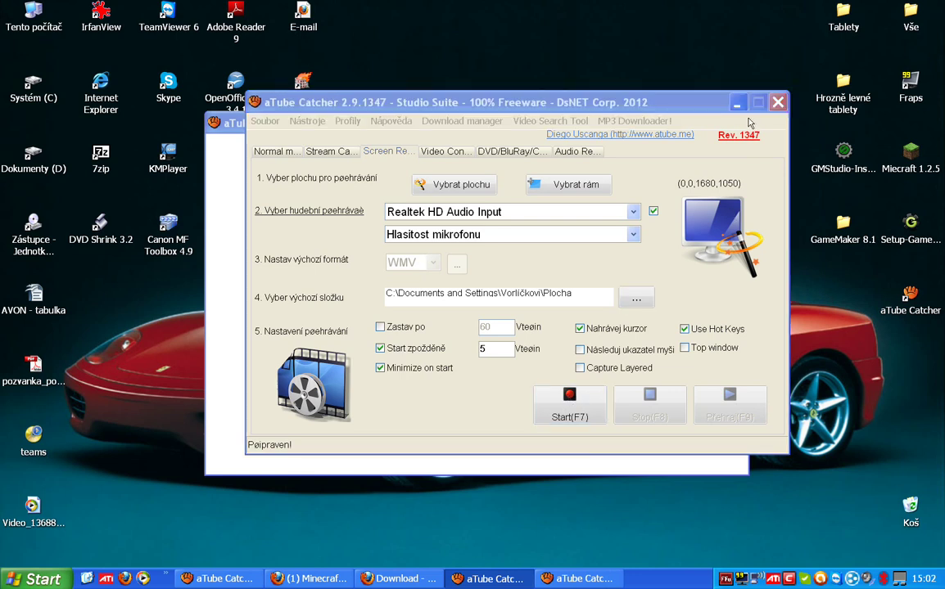
drag(553, 104, 451, 106)
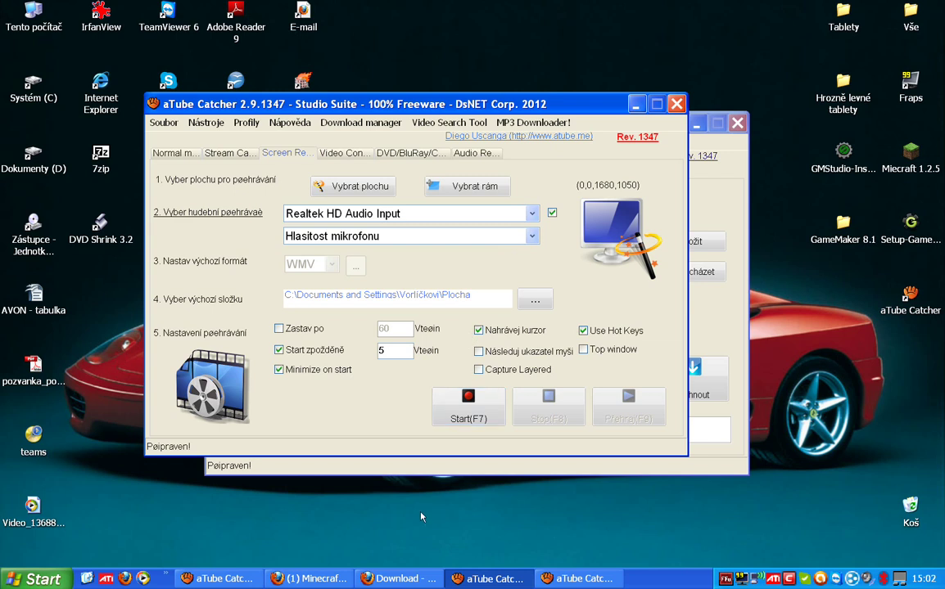
click(217, 579)
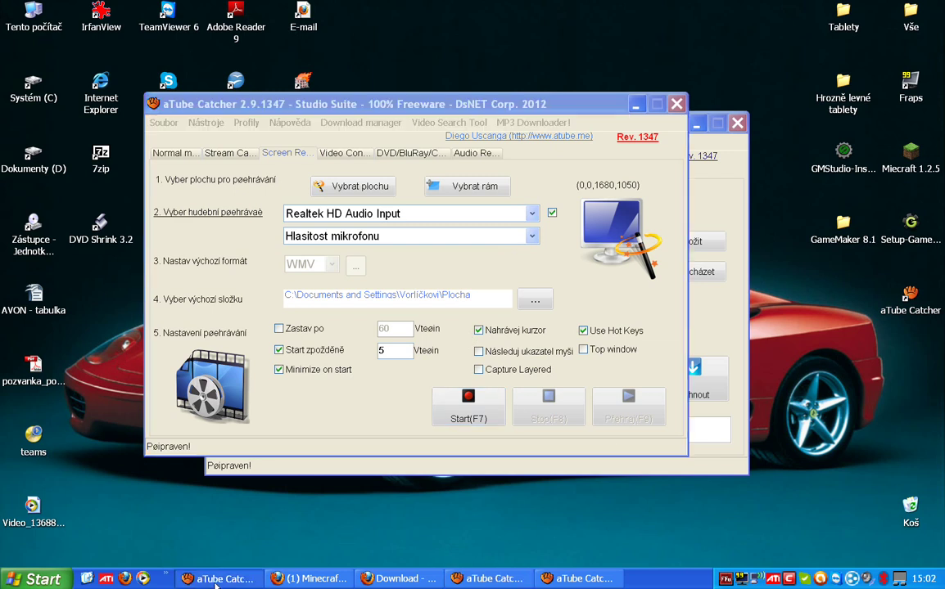